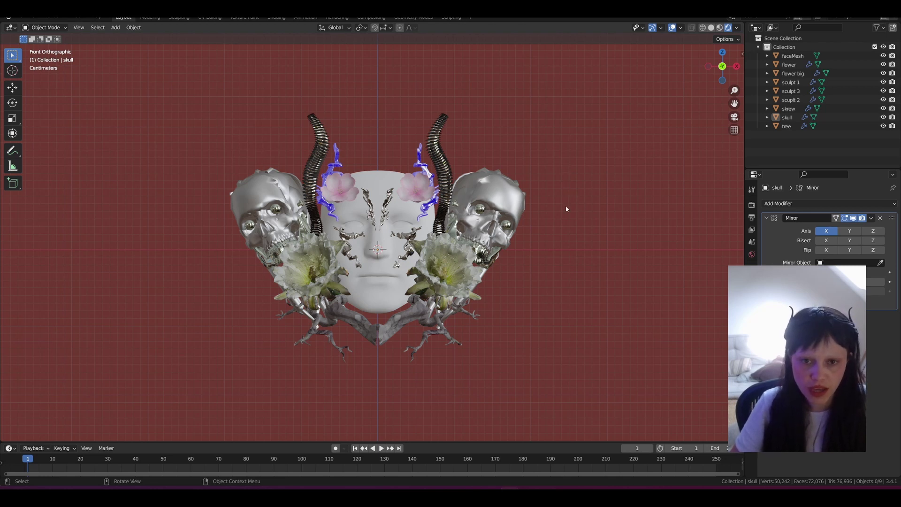
# - Inspect the mask from several angles, frame the tree, then snap to front orthographic view
pyautogui.moveTo(538, 213); pyautogui.dragTo(472, 215, button='middle')
pyautogui.press('KP_1')
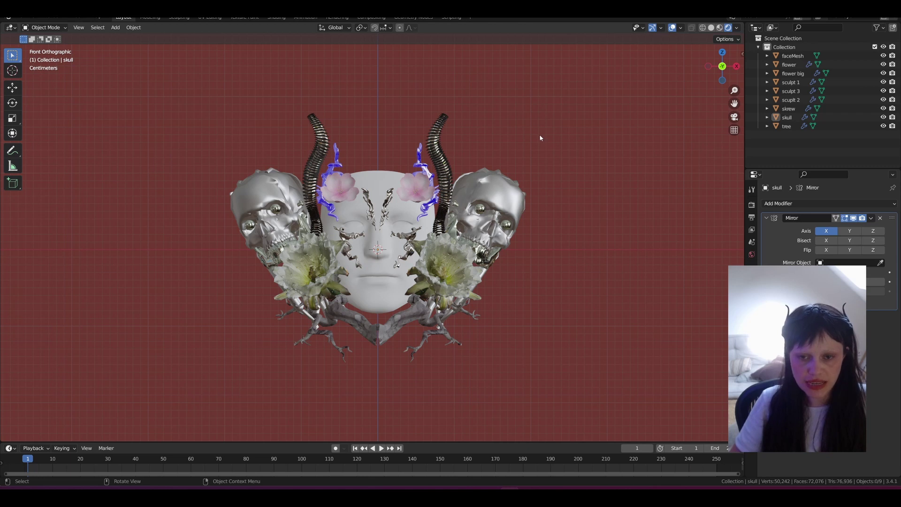
pyautogui.moveTo(539, 136); pyautogui.dragTo(463, 309, button='middle')
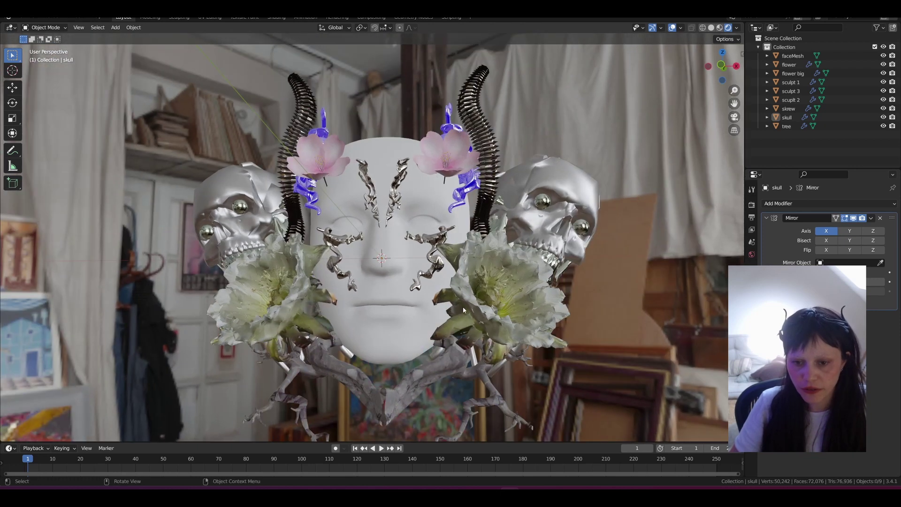
pyautogui.click(419, 383)
pyautogui.press('KP_Decimal')
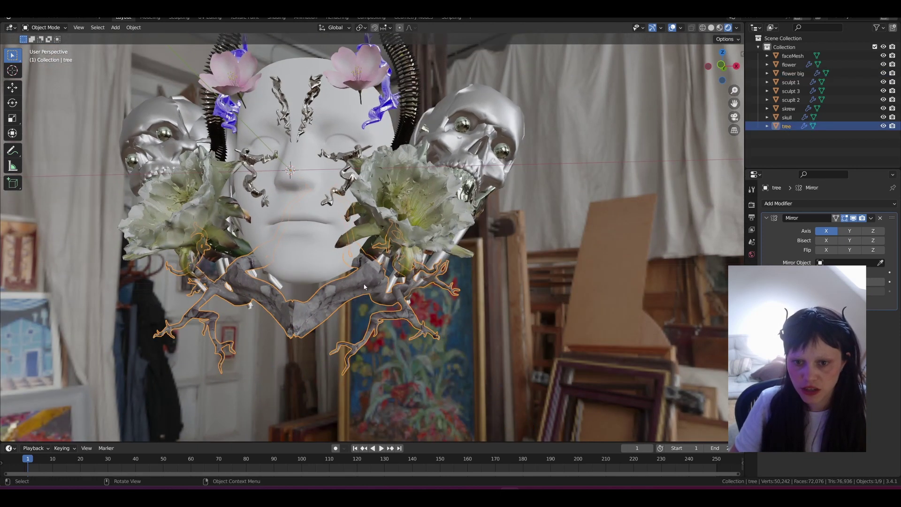
pyautogui.scroll(2, 370, 289)
pyautogui.scroll(-2, 410, 213)
pyautogui.moveTo(411, 213); pyautogui.dragTo(432, 249, button='middle')
pyautogui.press('KP_5')
pyautogui.press('KP_1')
# - Select the skull and try a Decimate modifier on it, then remove it again
pyautogui.click(464, 231)
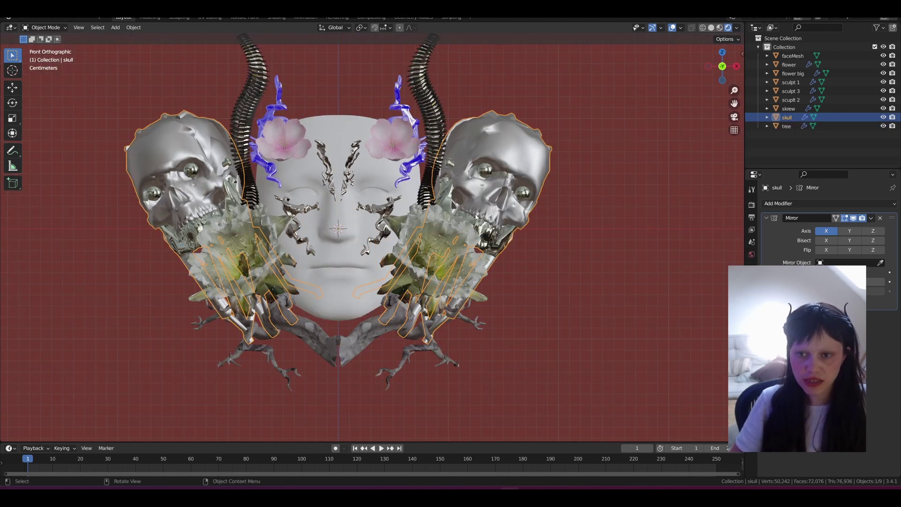
pyautogui.scroll(-2, 465, 231)
pyautogui.keyDown('shift'); pyautogui.click(464, 231); pyautogui.keyUp('shift')
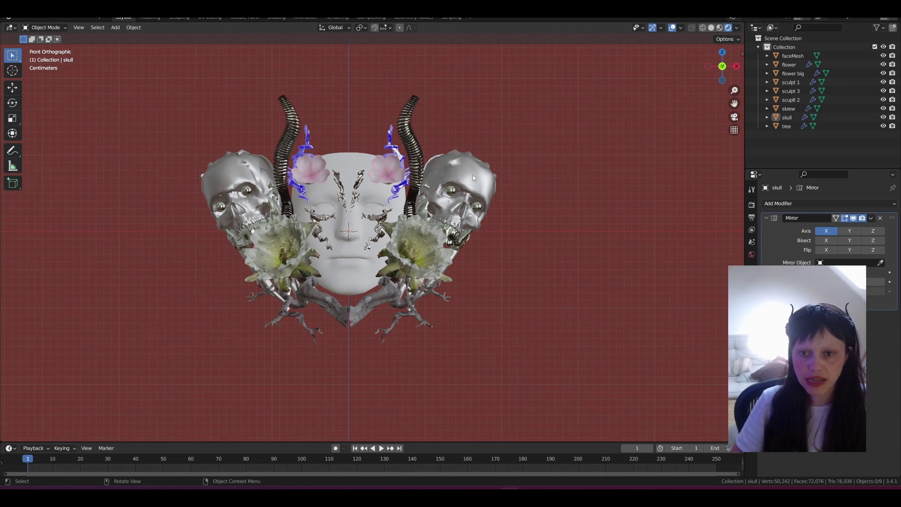
pyautogui.click(473, 173)
pyautogui.scroll(1, 473, 173)
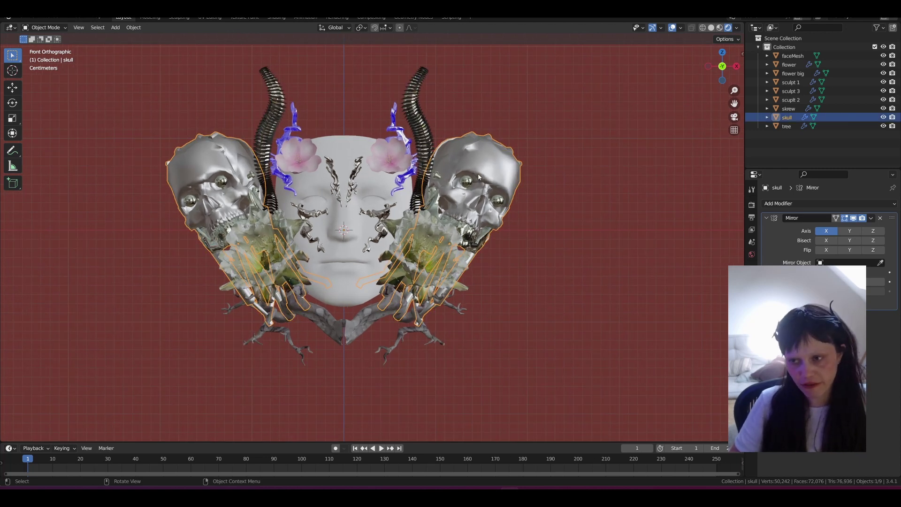
pyautogui.click(788, 203)
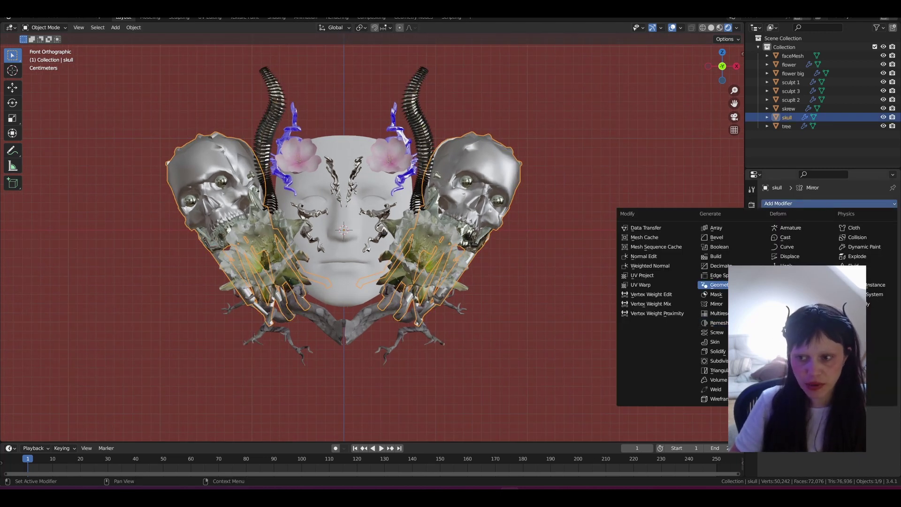
pyautogui.click(719, 265)
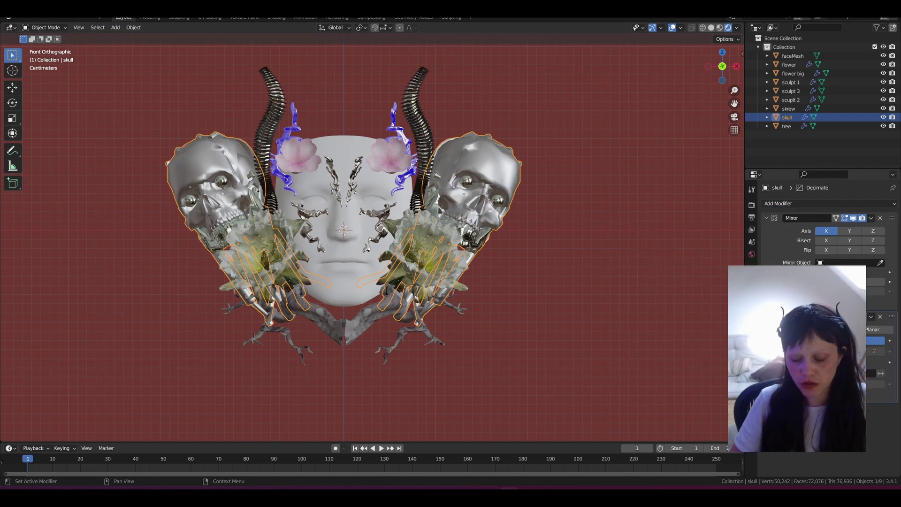
pyautogui.click(828, 340)
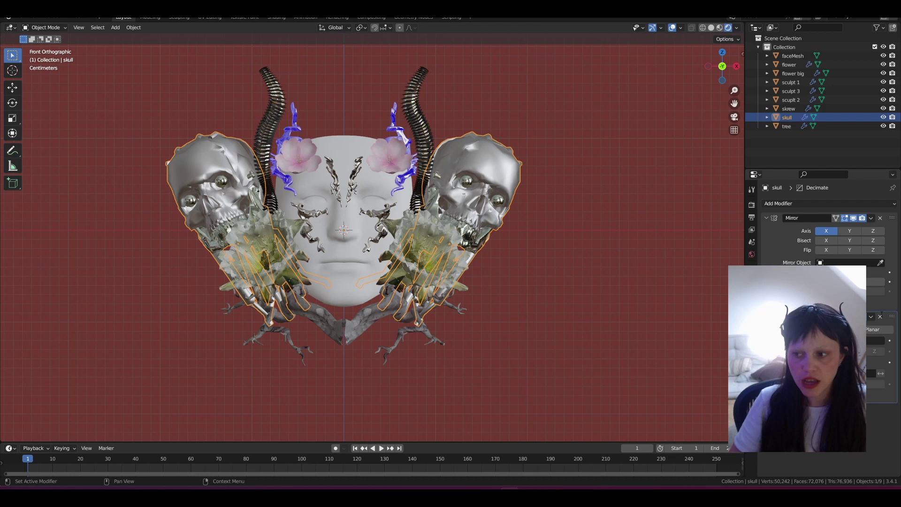
pyautogui.press('Return')
pyautogui.click(880, 316)
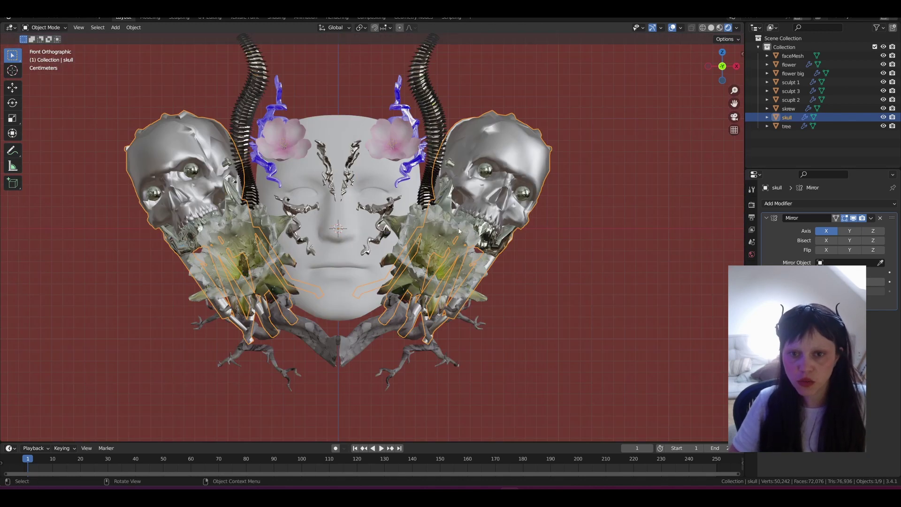
# - Deselect the skull and return to the front orthographic view
pyautogui.scroll(-4, 458, 229)
pyautogui.scroll(1, 458, 228)
pyautogui.click(529, 244)
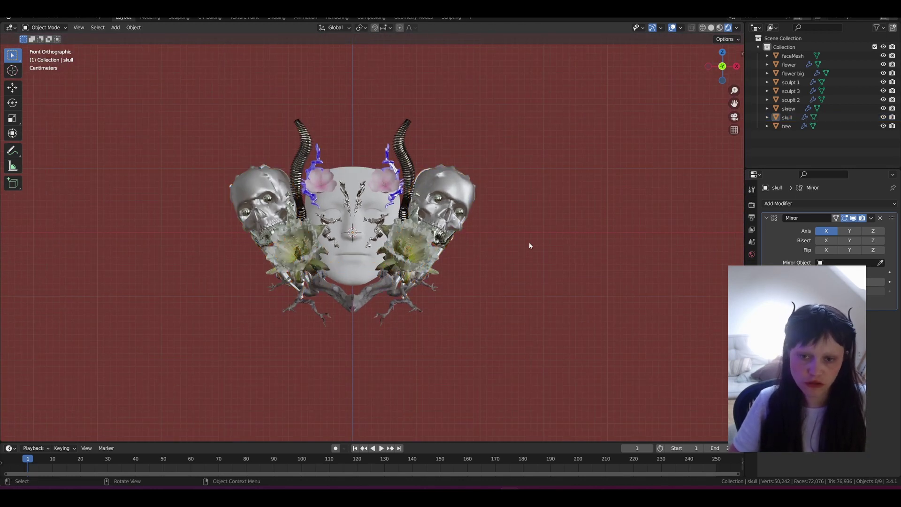
pyautogui.moveTo(487, 263)
pyautogui.mouseDown(button='middle')
pyautogui.moveTo(514, 266)
pyautogui.moveTo(499, 268)
pyautogui.mouseUp(button='middle')
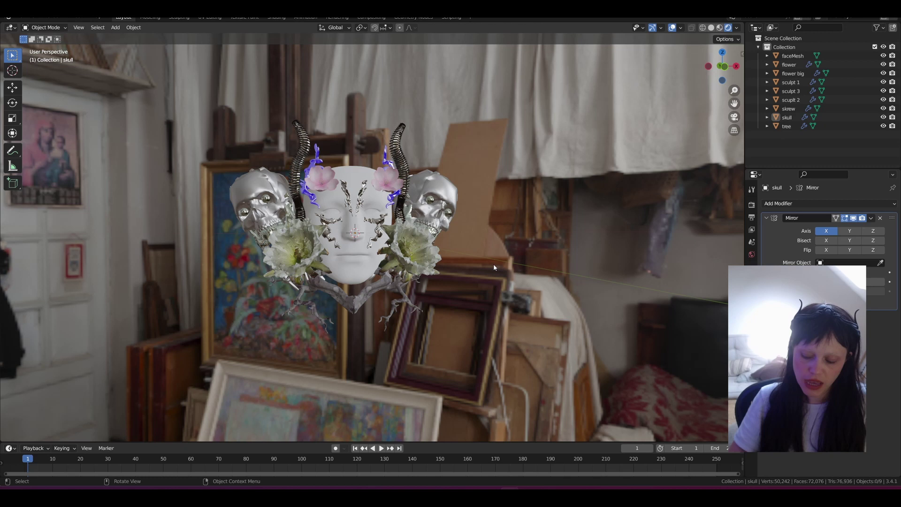
pyautogui.press('KP_1')
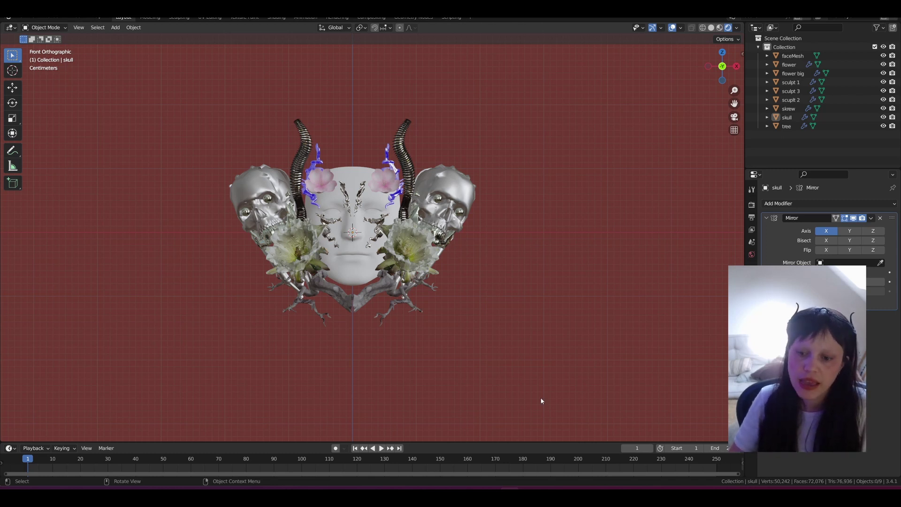
# - Check the face plane's orientation in the Meta Spark Studio project, then return to Blender
pyautogui.moveTo(509, 488)
pyautogui.click(516, 448)
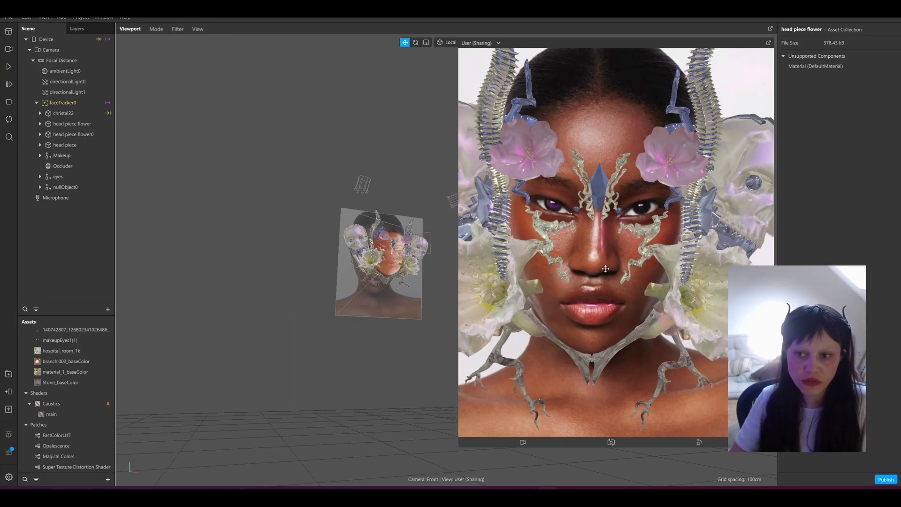
pyautogui.scroll(3, 435, 259)
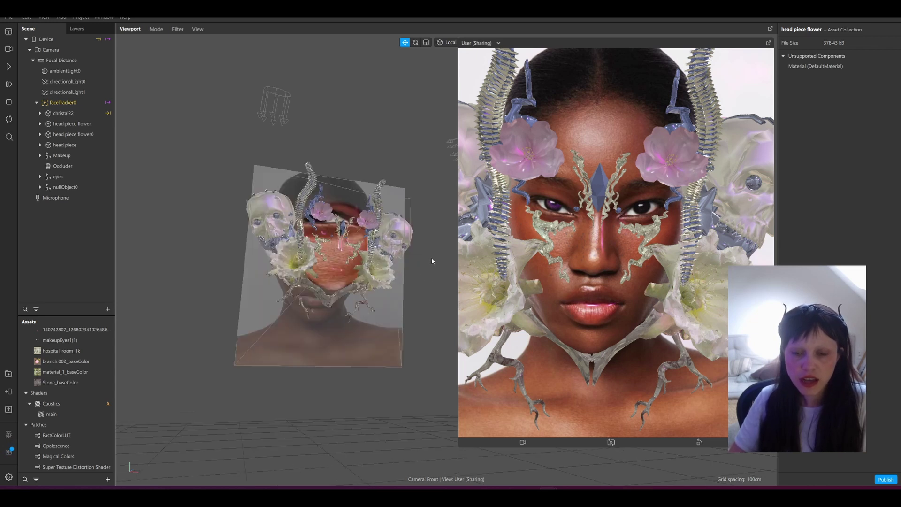
pyautogui.scroll(3, 330, 248)
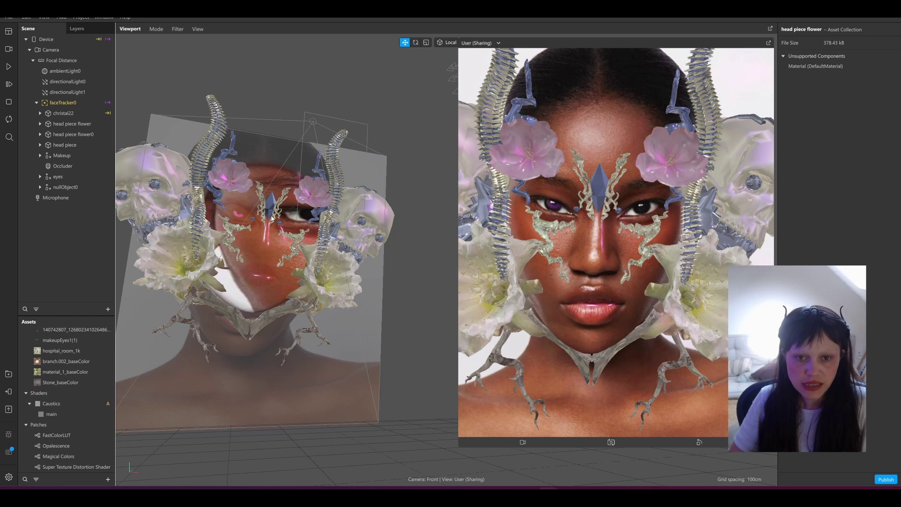
pyautogui.moveTo(343, 297); pyautogui.dragTo(291, 278, button='right')
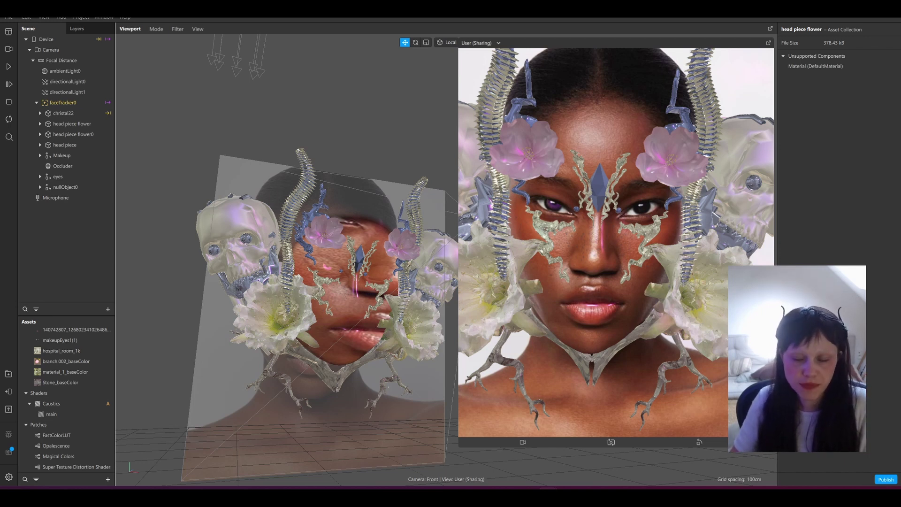
pyautogui.hotkey('alt', 'Tab')
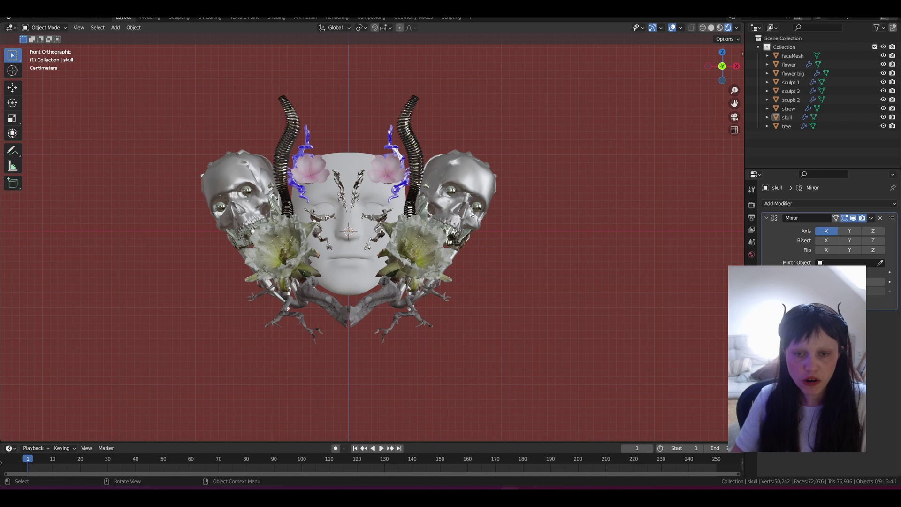
# - Hide the faceMesh object and remove the skull's Mirror modifier
pyautogui.click(328, 278)
pyautogui.click(883, 56)
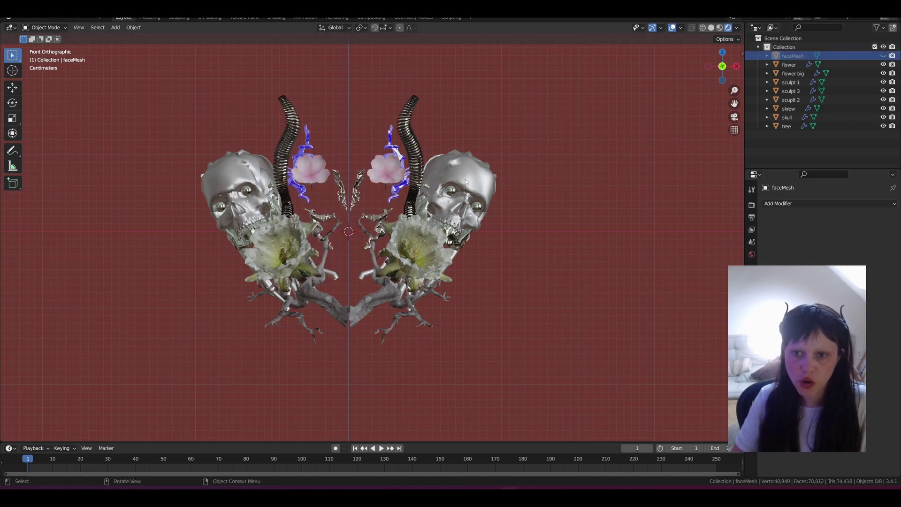
pyautogui.click(787, 117)
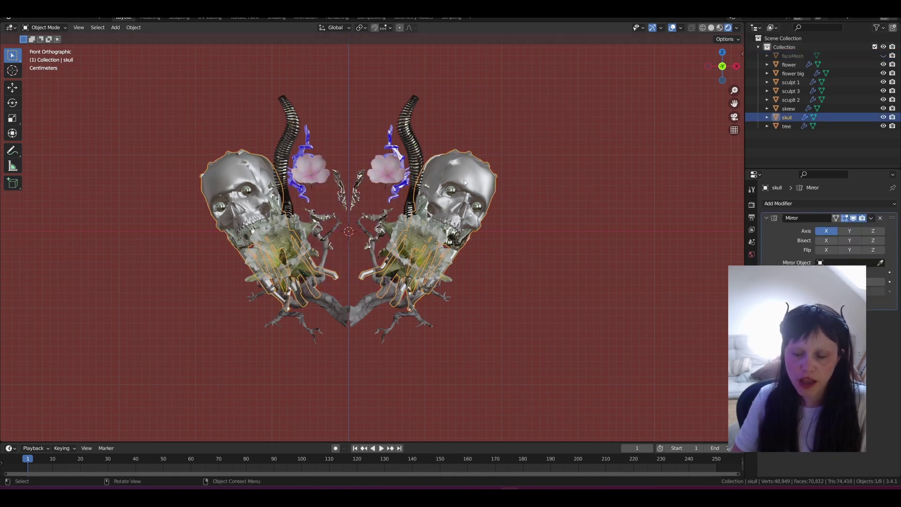
pyautogui.click(880, 219)
pyautogui.click(177, 149)
# - Copy the skull's modifier setup to all mask objects, then box-select all eight objects
pyautogui.moveTo(186, 89); pyautogui.dragTo(347, 356)
pyautogui.keyDown('shift'); pyautogui.click(477, 192); pyautogui.keyUp('shift')
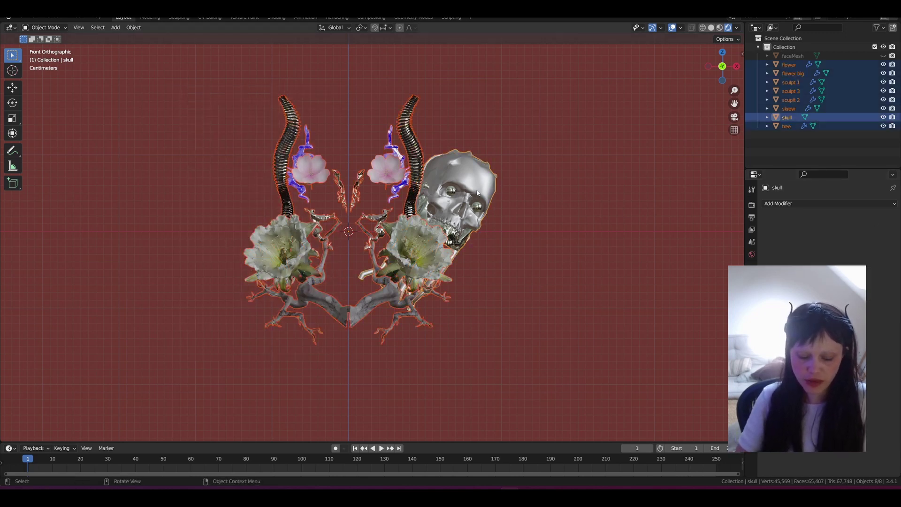
pyautogui.hotkey('ctrl', 'l')
pyautogui.click(478, 193)
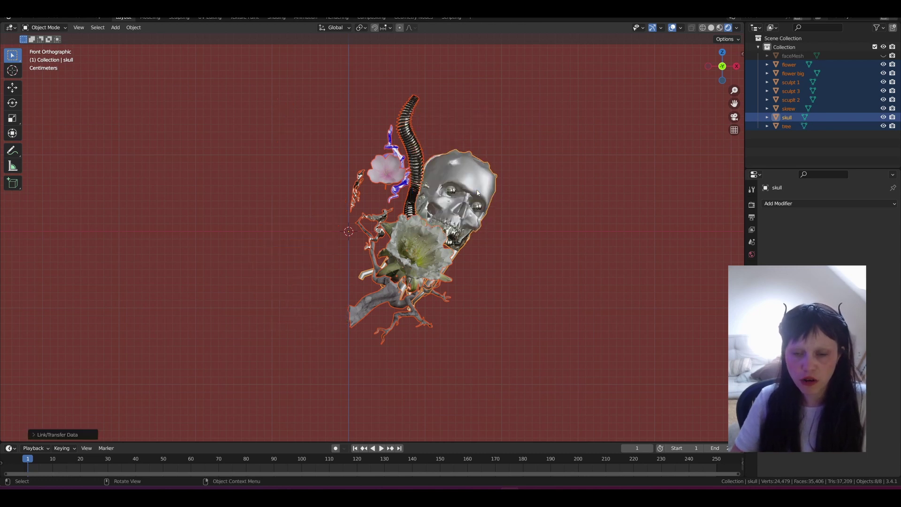
pyautogui.click(543, 246)
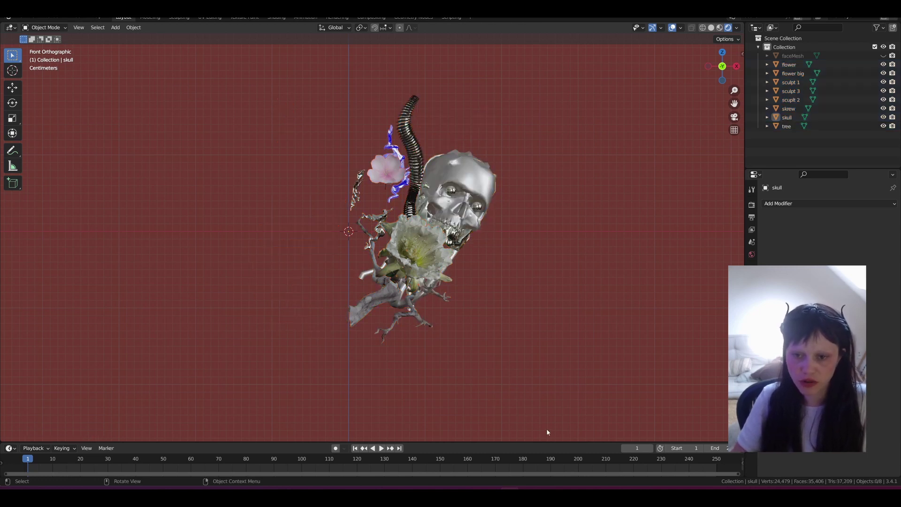
pyautogui.moveTo(588, 399); pyautogui.dragTo(274, 84)
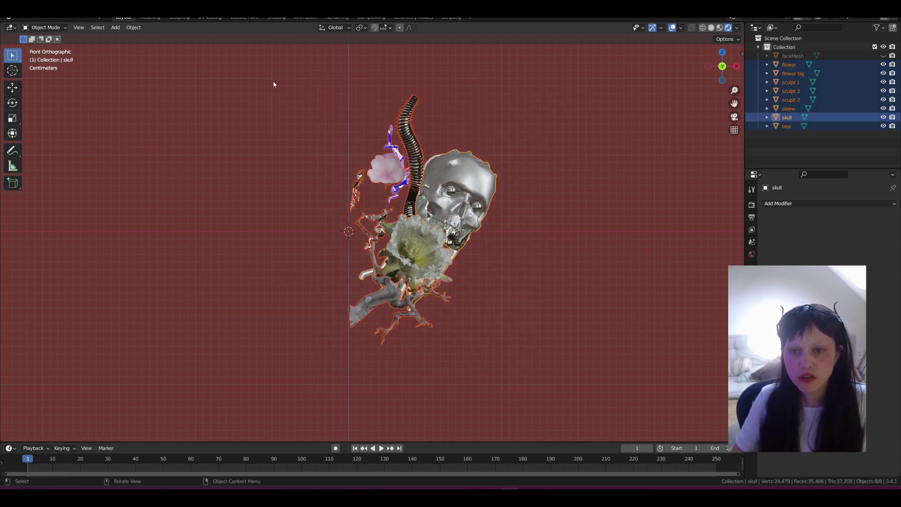
# - Export the selected objects as FBX, overwriting Mask_Export.fbx
pyautogui.click(18, 18)
pyautogui.moveTo(51, 143)
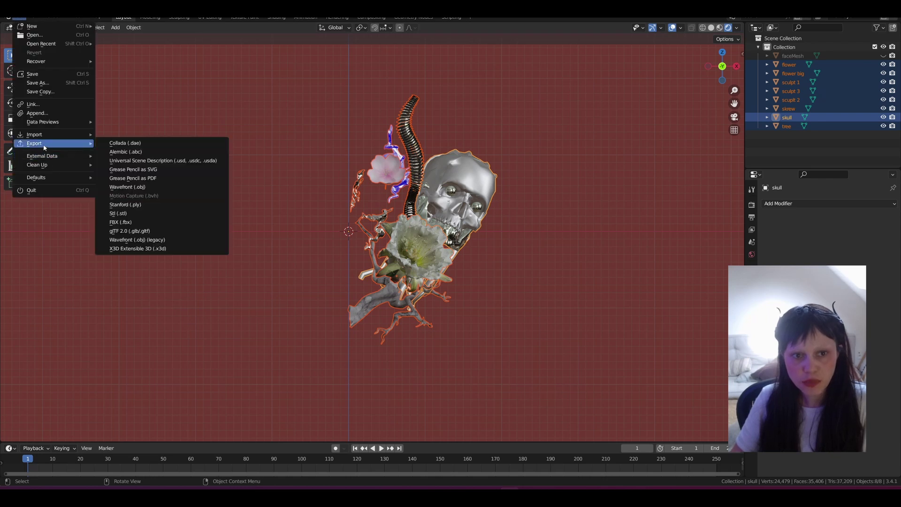
pyautogui.click(167, 222)
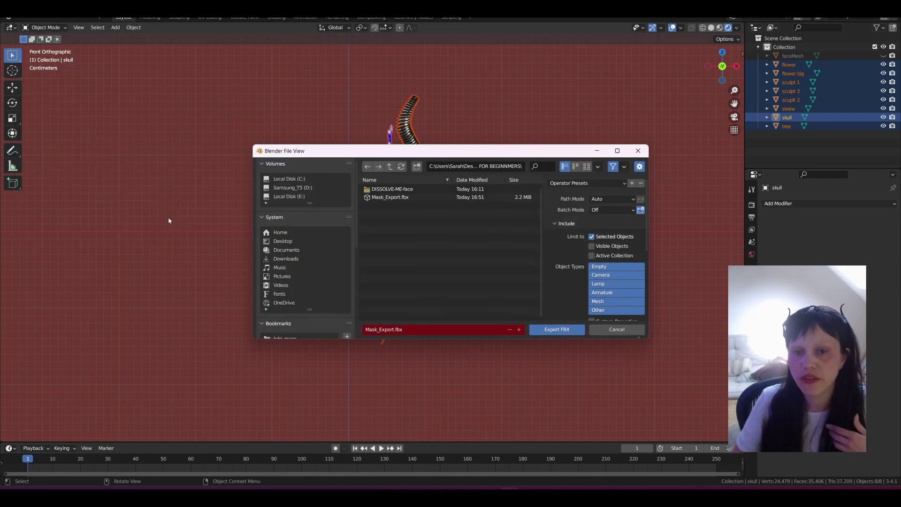
pyautogui.click(390, 197)
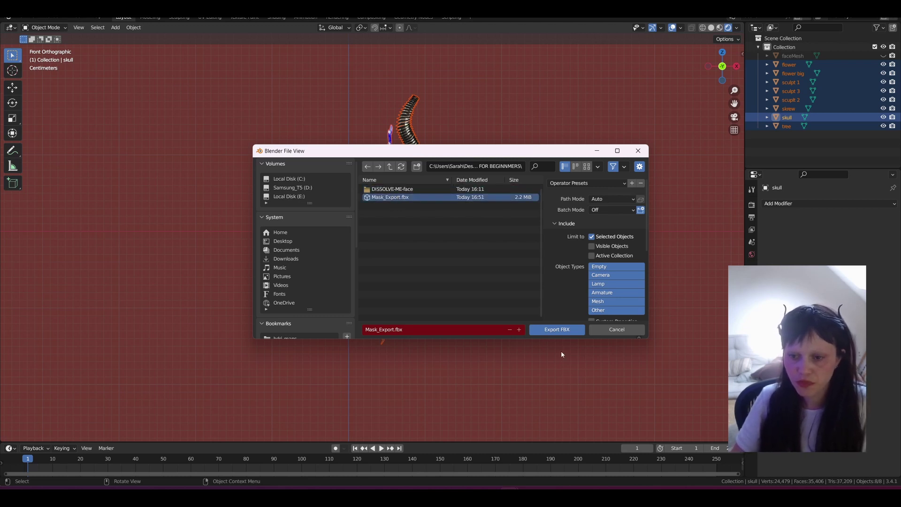
pyautogui.click(547, 331)
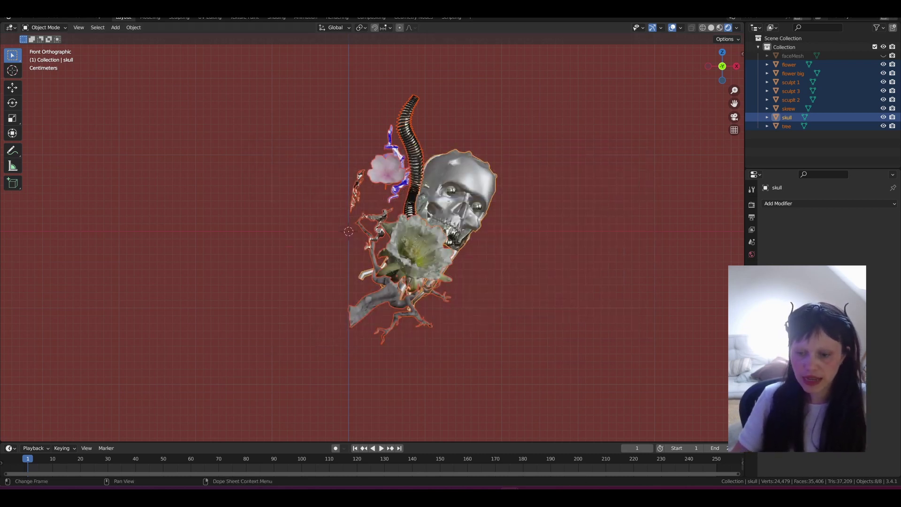
# - Maximize the Meta Spark Studio window and add faceTracker0 to the scene
pyautogui.click(579, 464)
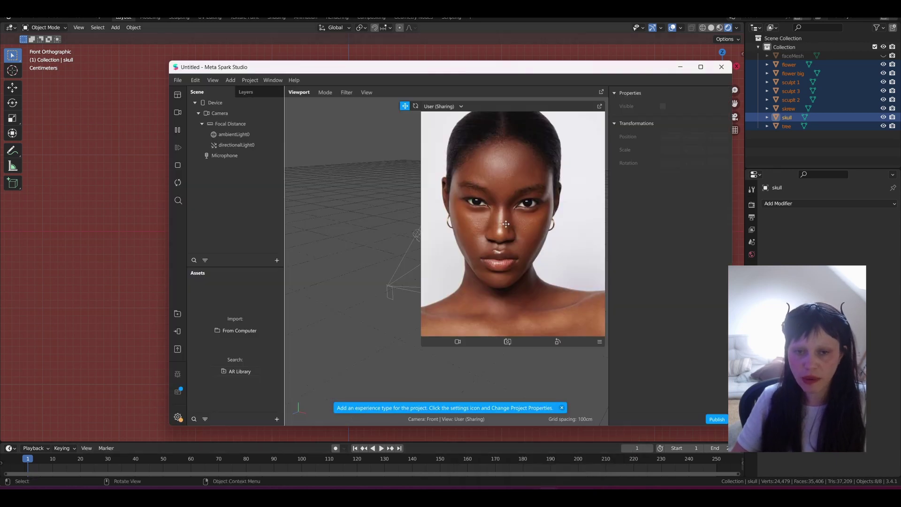
pyautogui.click(705, 68)
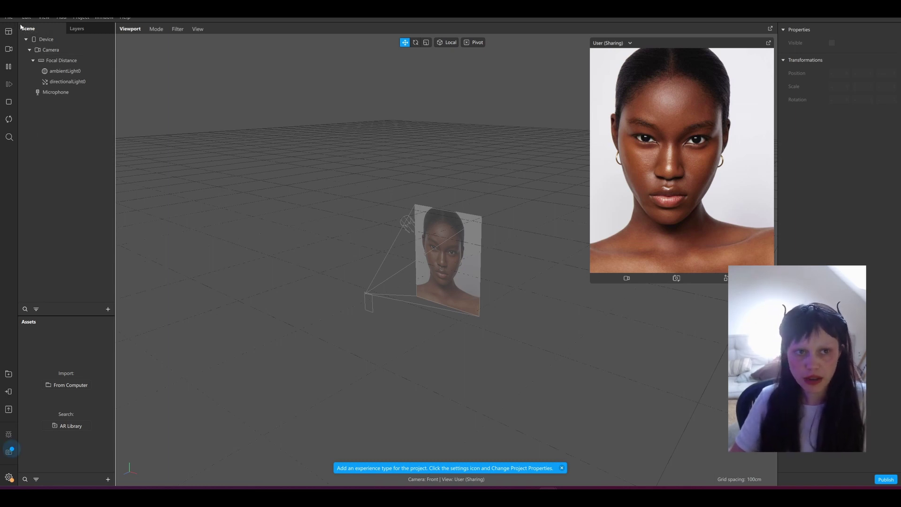
pyautogui.rightClick(64, 149)
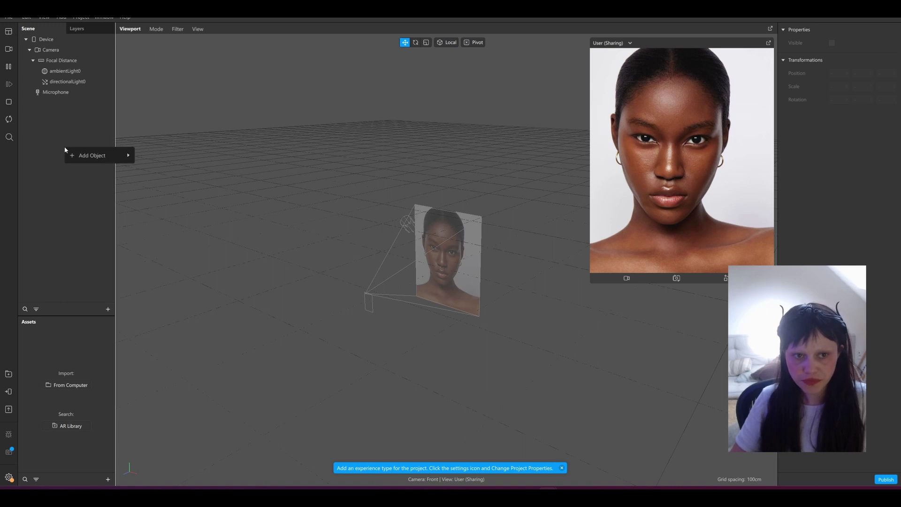
pyautogui.moveTo(98, 155)
pyautogui.click(170, 156)
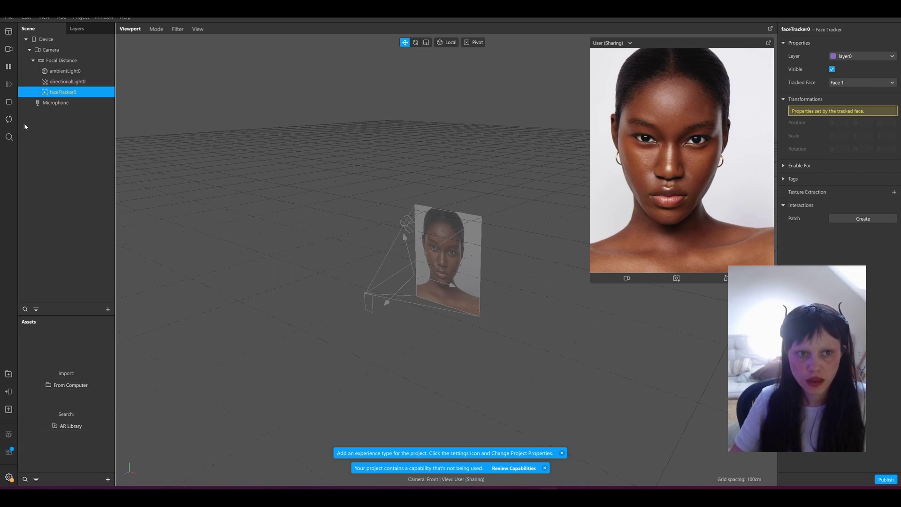
pyautogui.moveTo(471, 498)
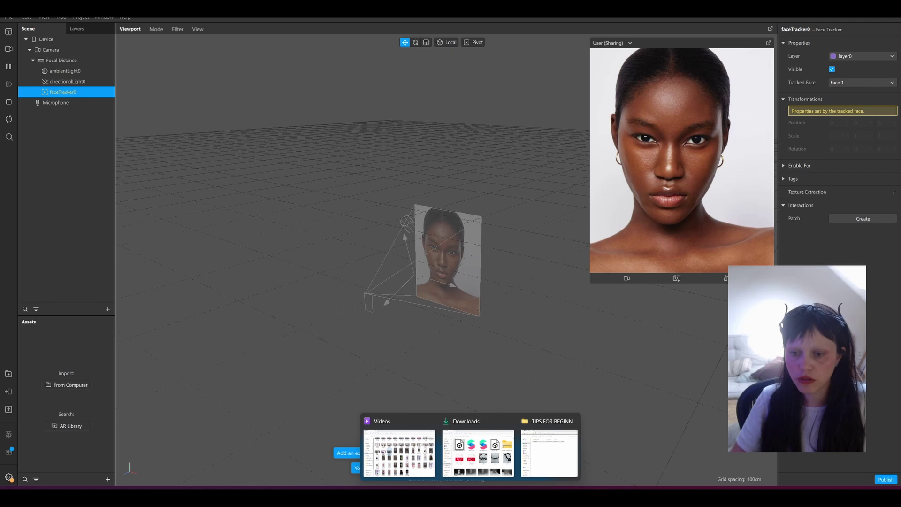
# - Drag Mask_Export from the TIPS FOR BEGINNERS folder into Spark's Scene panel, then minimize Explorer
pyautogui.click(530, 458)
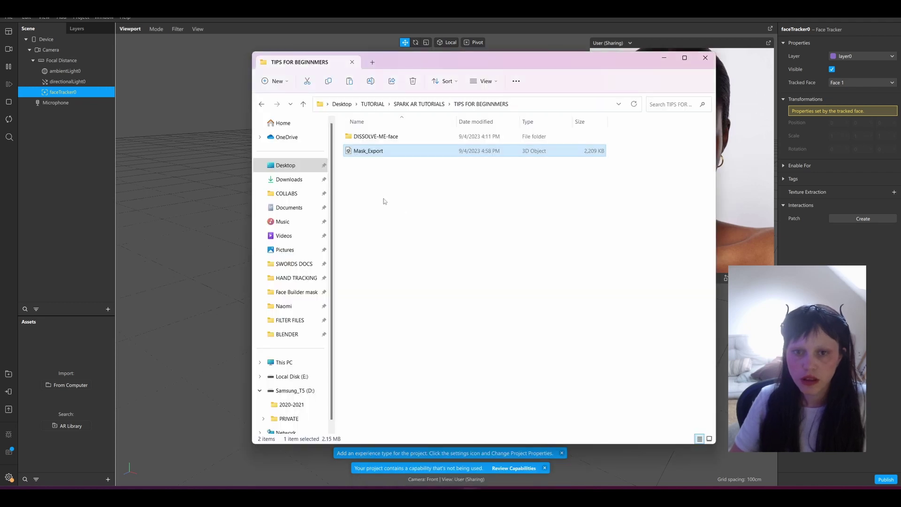
pyautogui.moveTo(358, 153); pyautogui.dragTo(371, 155)
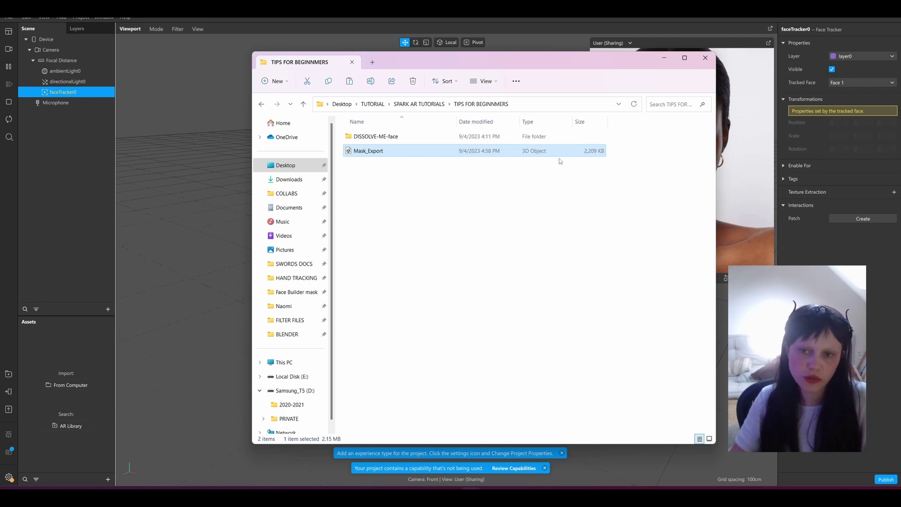
pyautogui.moveTo(354, 154); pyautogui.dragTo(74, 97)
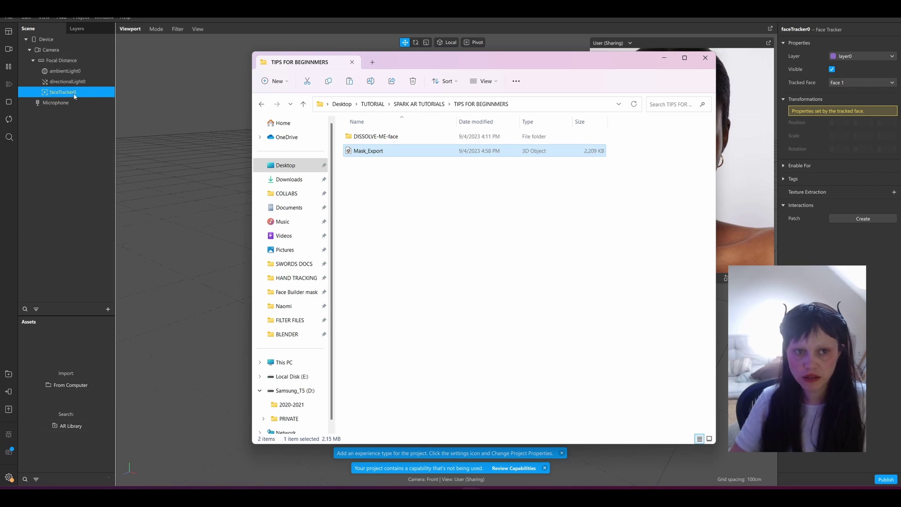
pyautogui.click(664, 58)
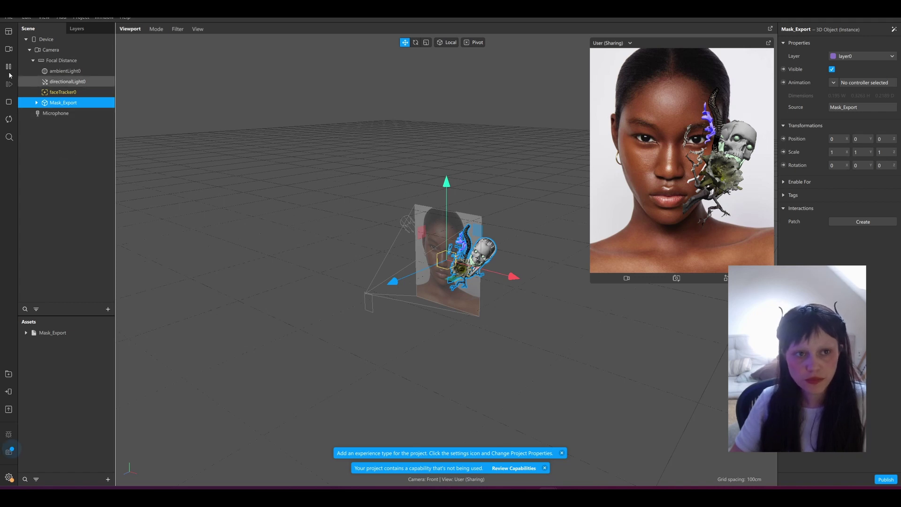
# - Add faceMesh0 under faceTracker0 and move Mask_Export under the tracker
pyautogui.rightClick(78, 126)
pyautogui.moveTo(98, 134)
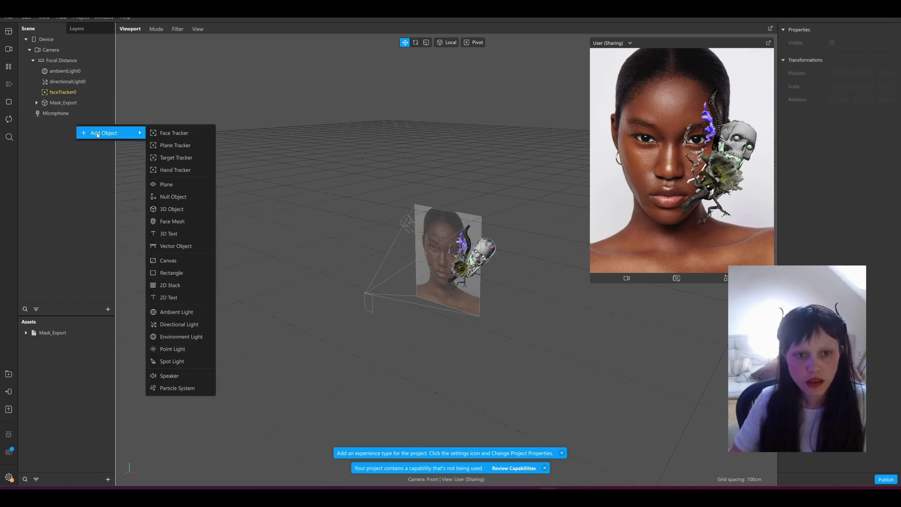
pyautogui.click(172, 221)
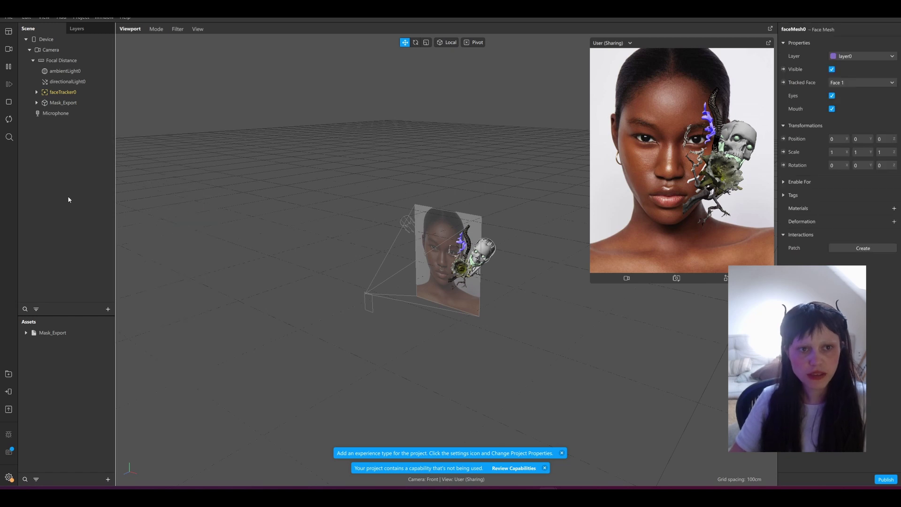
pyautogui.click(40, 92)
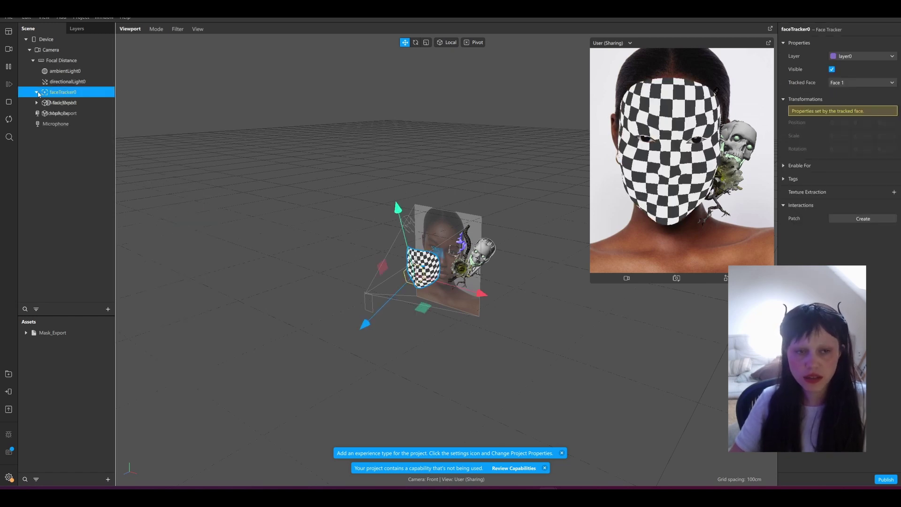
pyautogui.moveTo(61, 114); pyautogui.dragTo(67, 96)
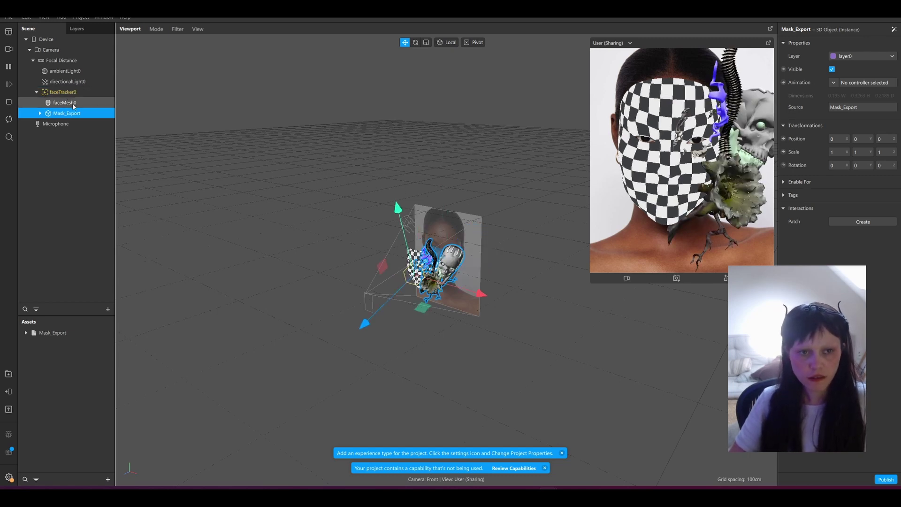
# - Give faceMesh0 a new material, material0
pyautogui.click(74, 105)
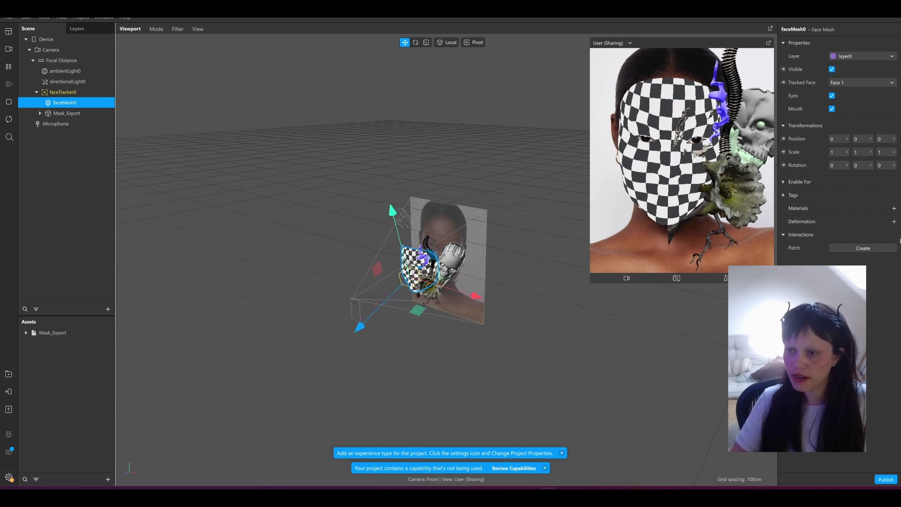
pyautogui.click(893, 209)
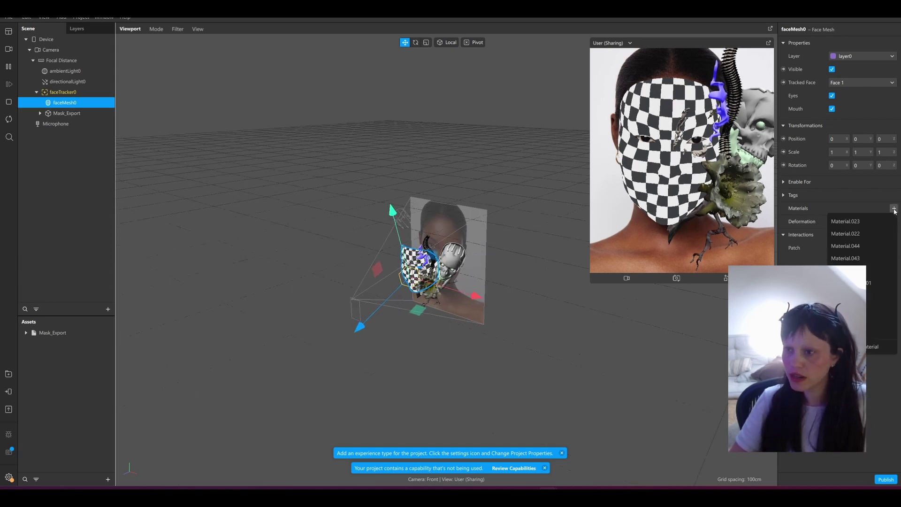
pyautogui.click(872, 347)
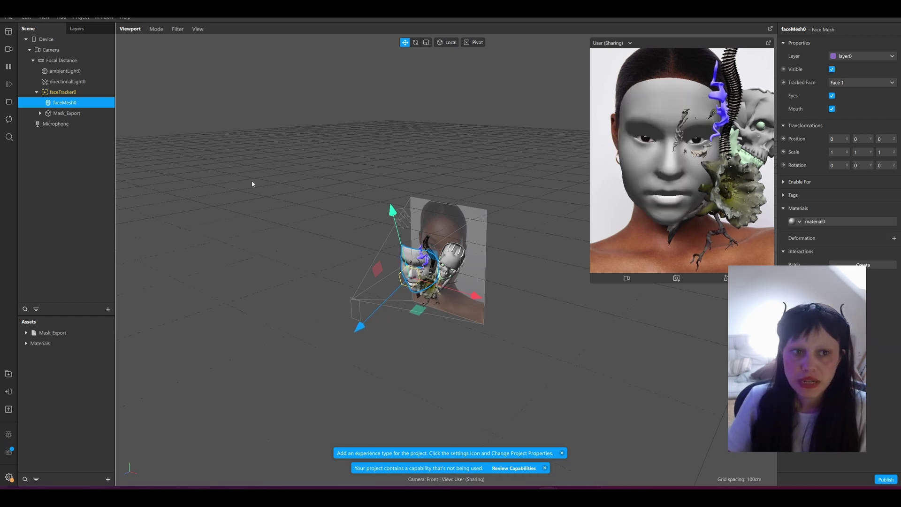
# - Add nullObject0 under faceTracker0 and move Mask_Export inside it
pyautogui.click(69, 115)
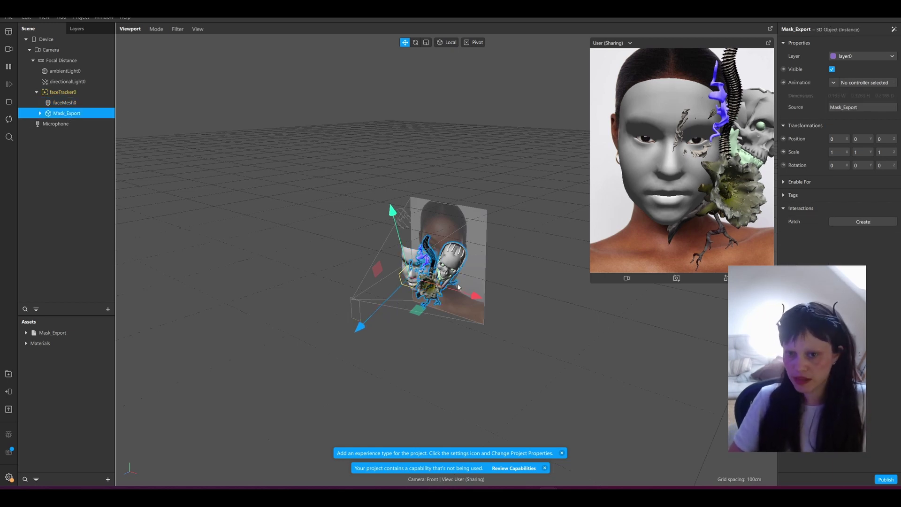
pyautogui.scroll(3, 459, 287)
pyautogui.moveTo(459, 287); pyautogui.dragTo(467, 255, button='right')
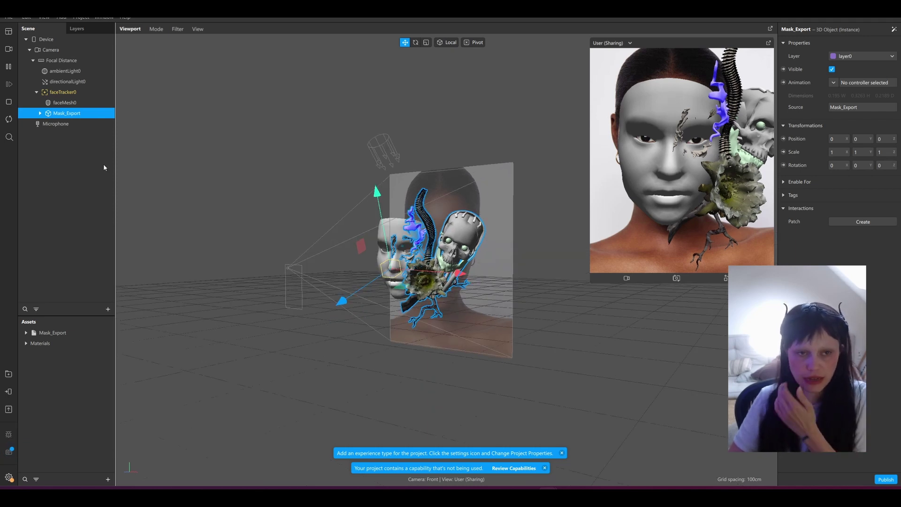
pyautogui.rightClick(60, 93)
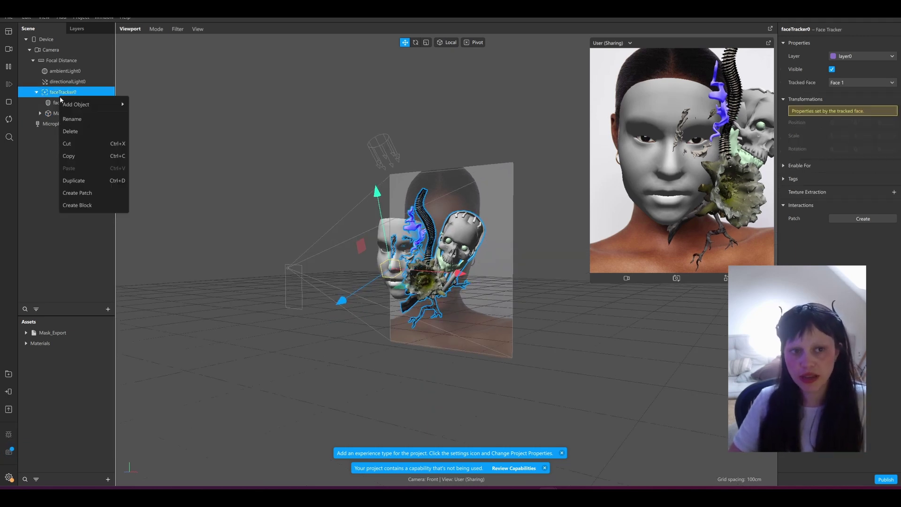
pyautogui.moveTo(79, 109)
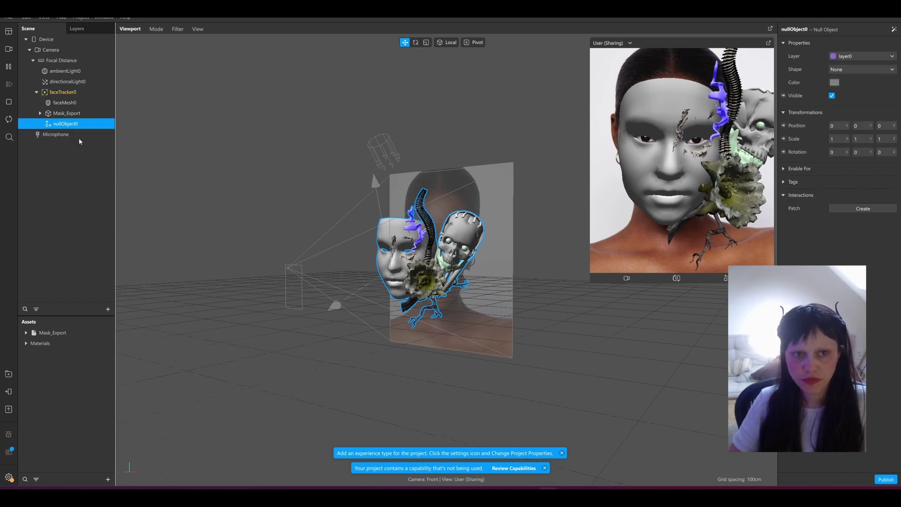
pyautogui.click(60, 122)
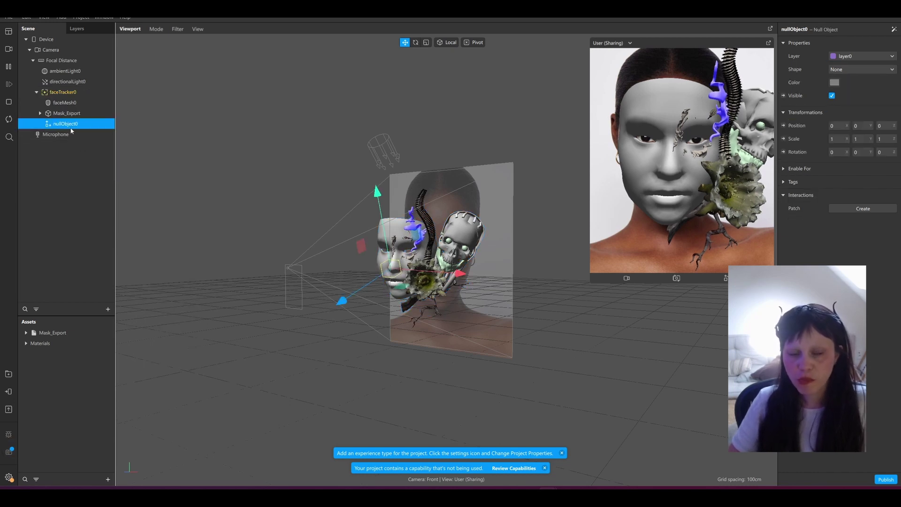
pyautogui.click(63, 114)
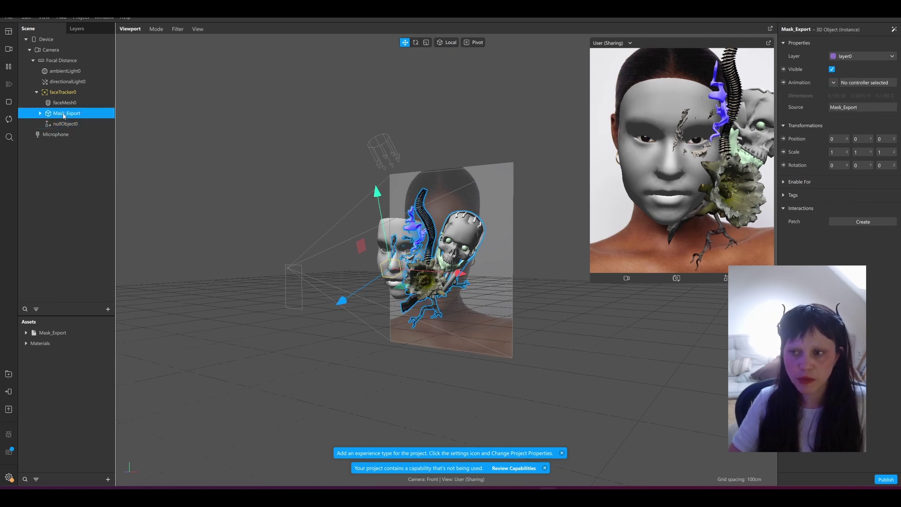
pyautogui.moveTo(69, 117); pyautogui.dragTo(87, 124)
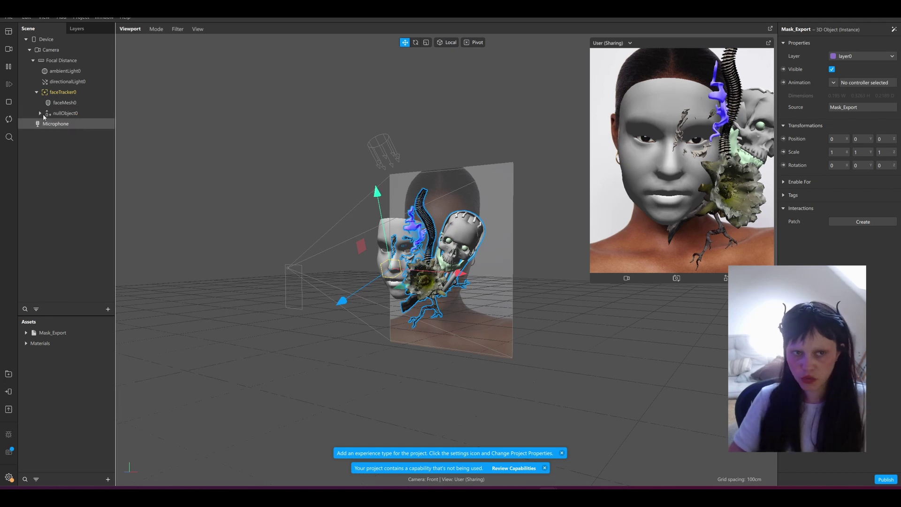
pyautogui.click(42, 114)
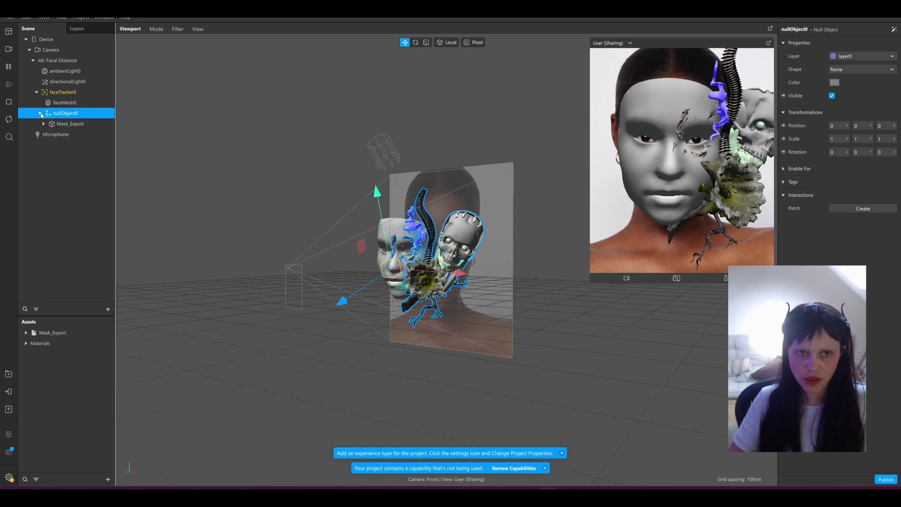
# - Rename nullObject0 to 'right'
pyautogui.rightClick(77, 116)
pyautogui.click(107, 137)
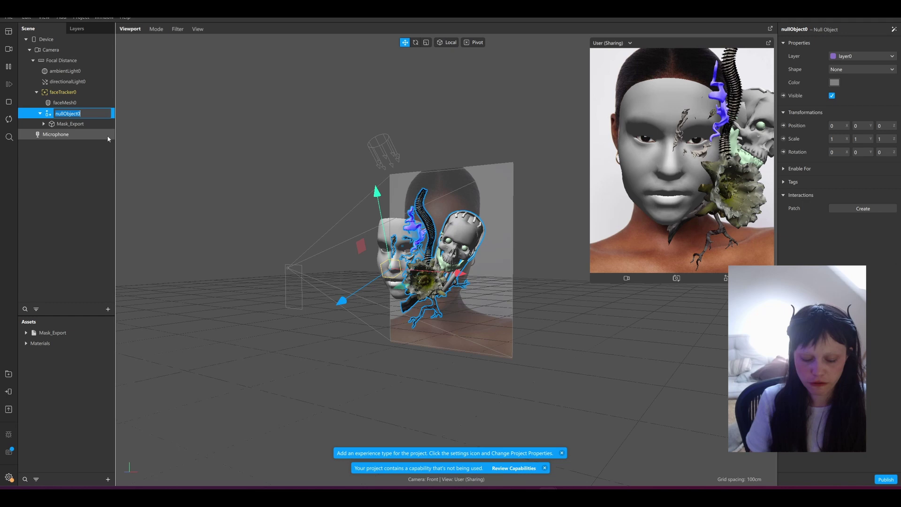
pyautogui.write('right')
pyautogui.press('Return')
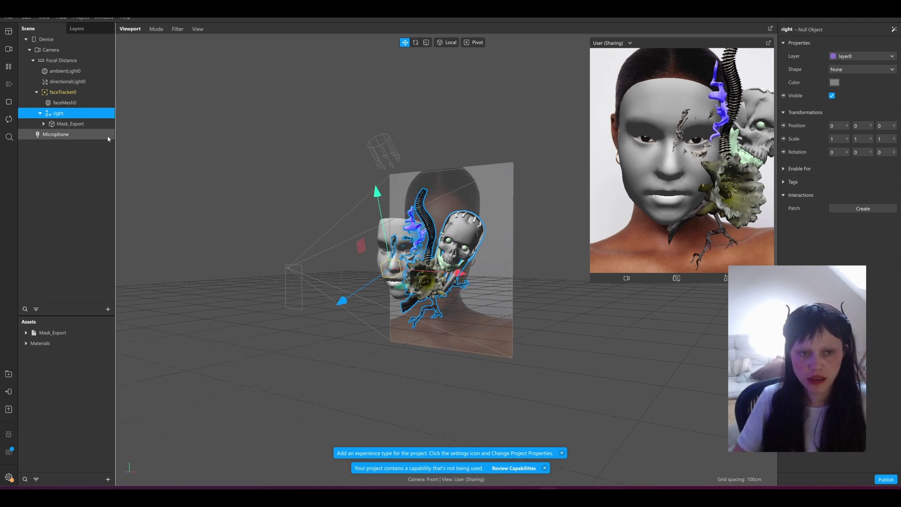
# - Duplicate 'right', rename the copy 'left', and set its X scale to -1
pyautogui.rightClick(62, 114)
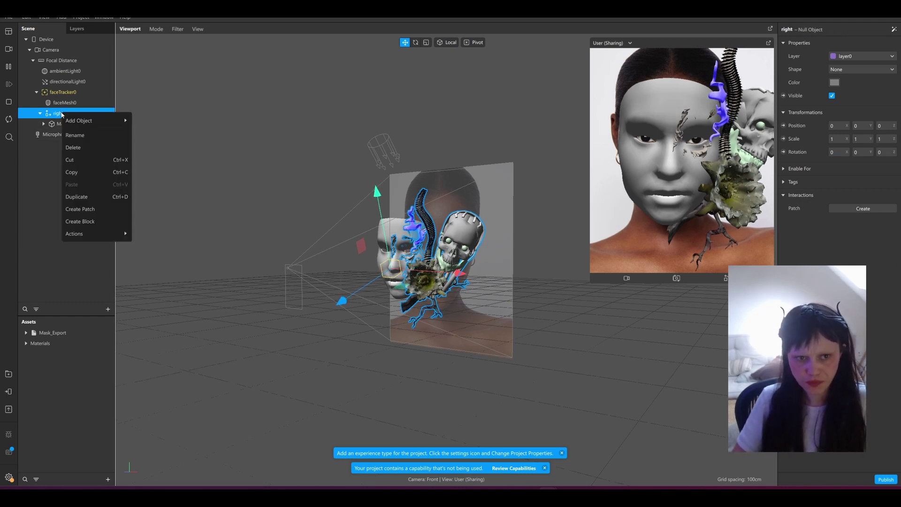
pyautogui.click(82, 197)
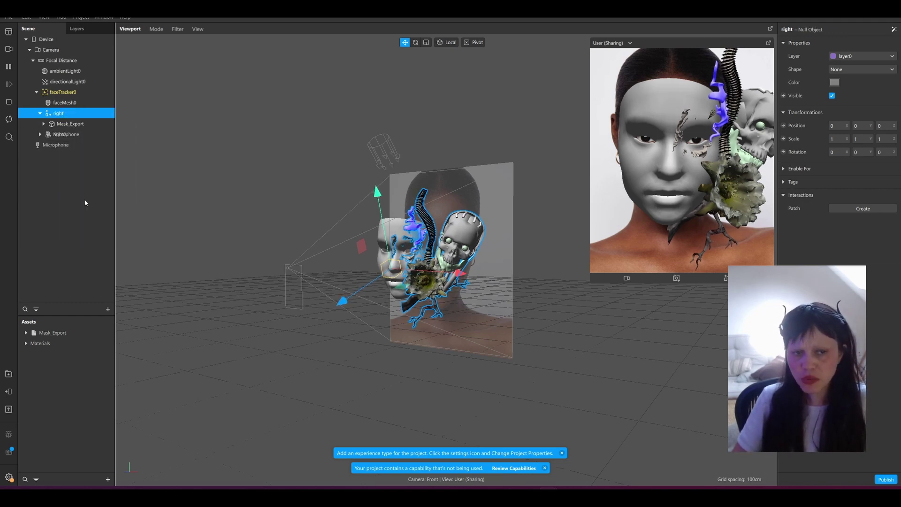
pyautogui.rightClick(68, 136)
pyautogui.click(86, 159)
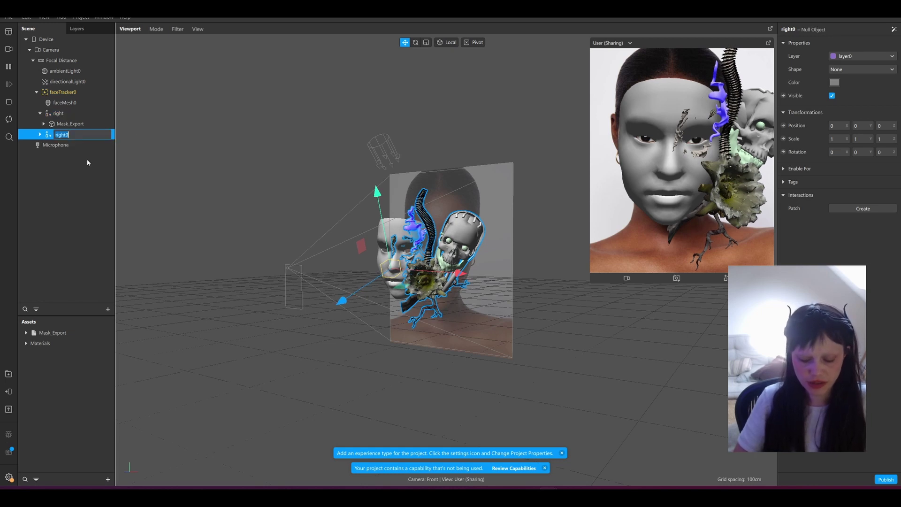
pyautogui.write('left')
pyautogui.press('Return')
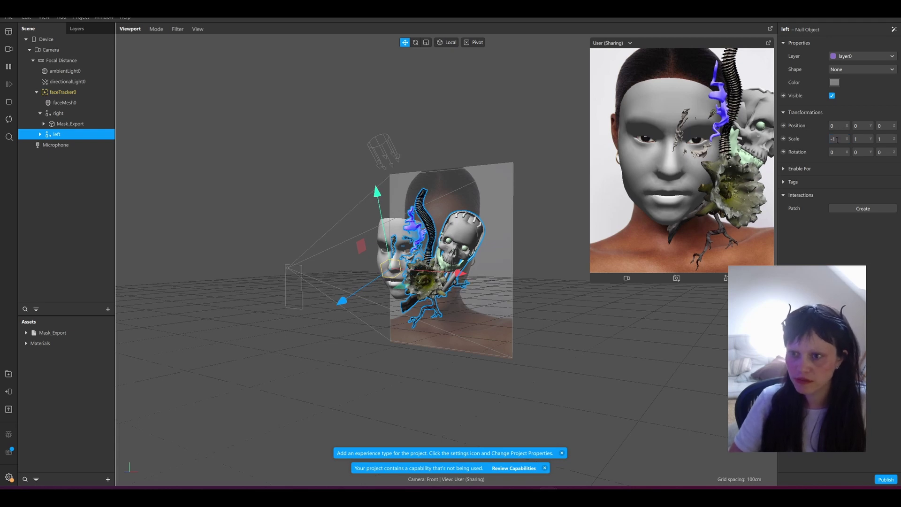
pyautogui.press('Return')
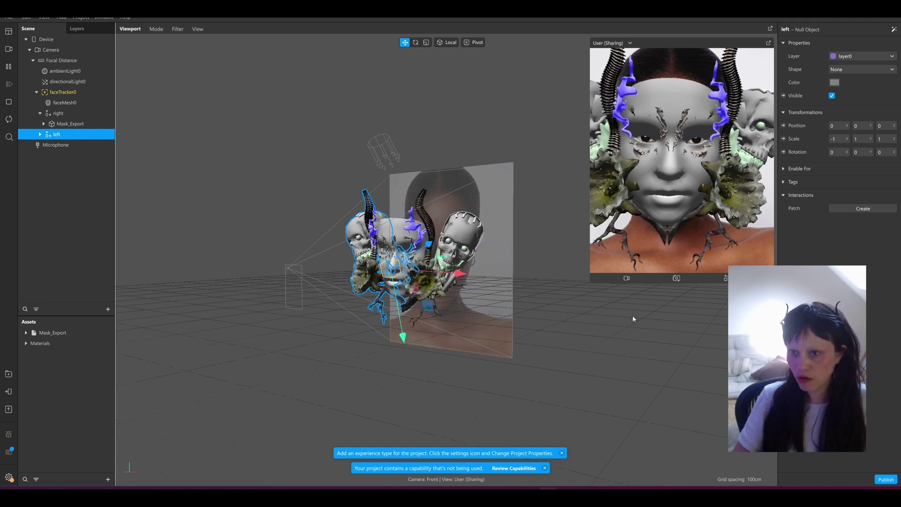
# - Make the preview panel taller and select the big flower mesh on the right side
pyautogui.moveTo(593, 282); pyautogui.dragTo(549, 344)
pyautogui.scroll(2, 484, 300)
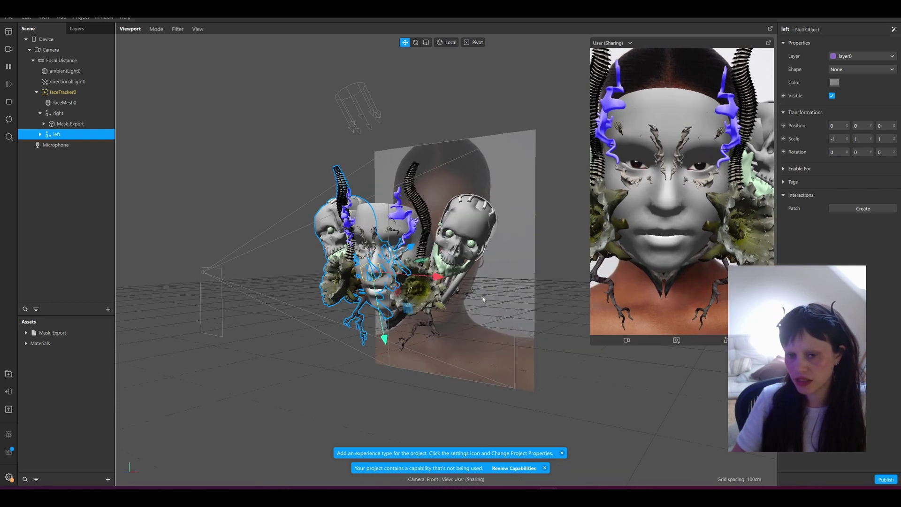
pyautogui.click(569, 348)
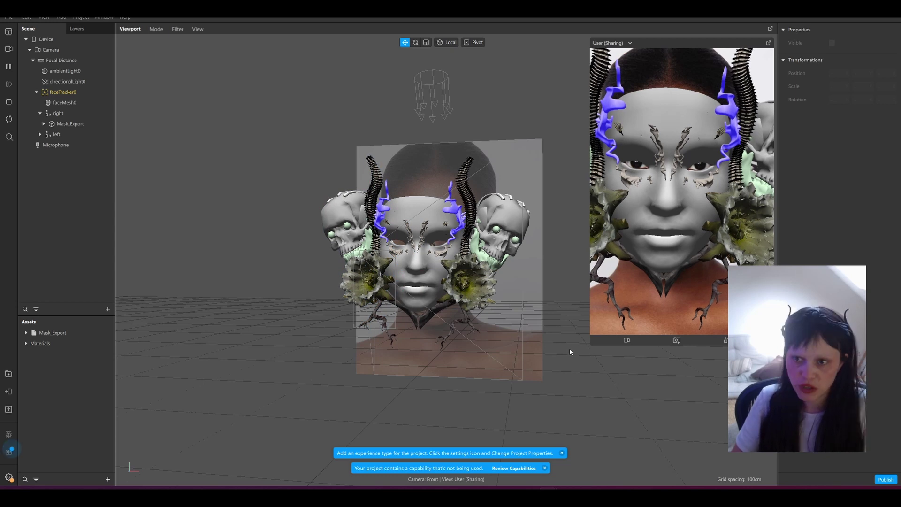
pyautogui.click(482, 291)
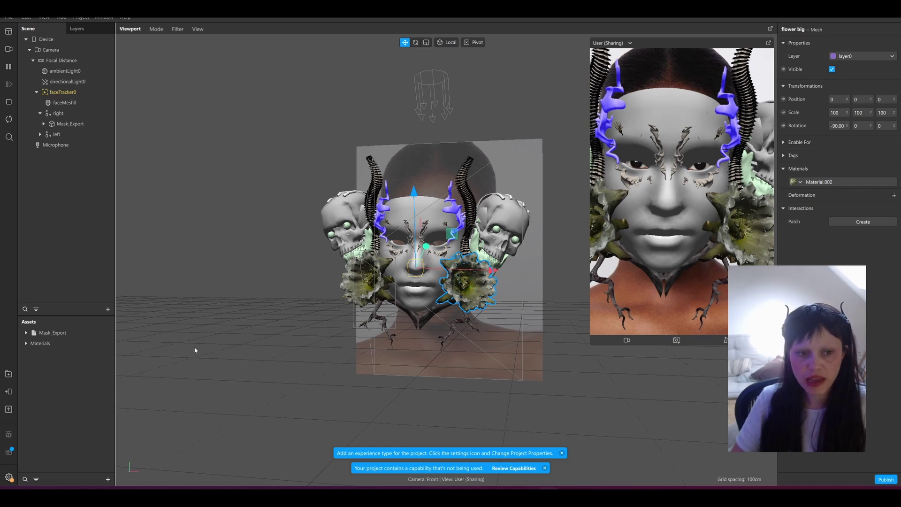
# - Switch material0 to the Physically-Based shader
pyautogui.doubleClick(40, 343)
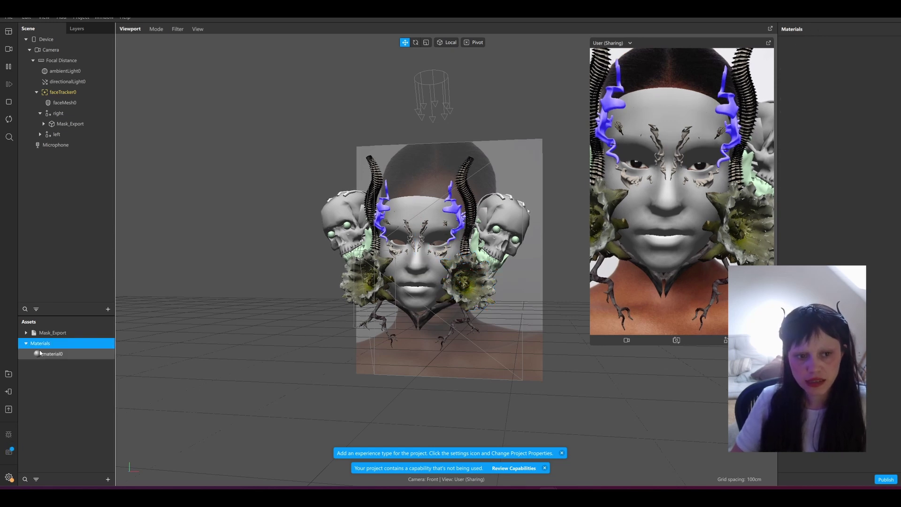
pyautogui.click(46, 355)
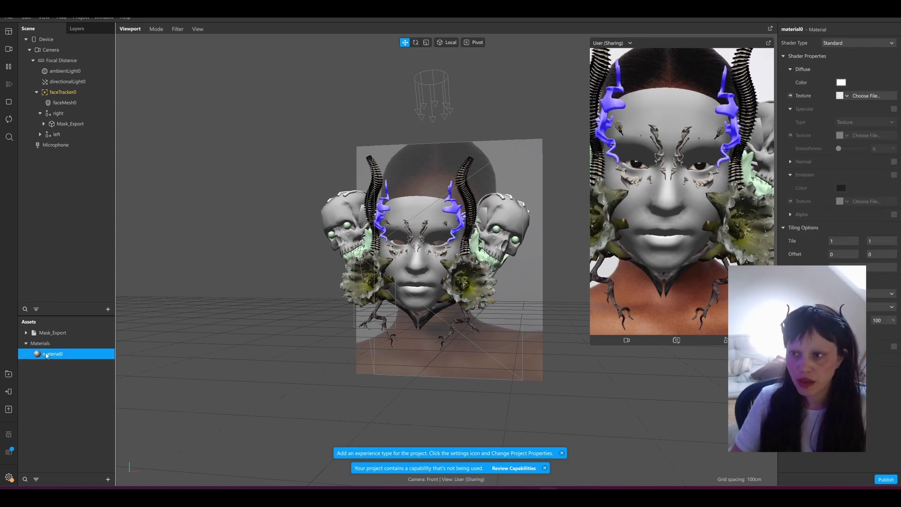
pyautogui.click(854, 45)
pyautogui.click(866, 67)
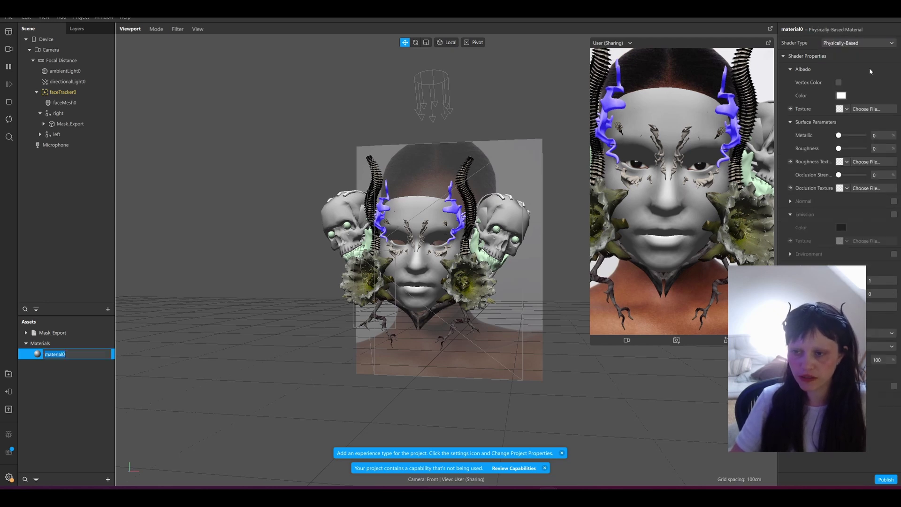
# - Expand the Mask_Export asset to review its materials while turning the preview slightly
pyautogui.click(26, 333)
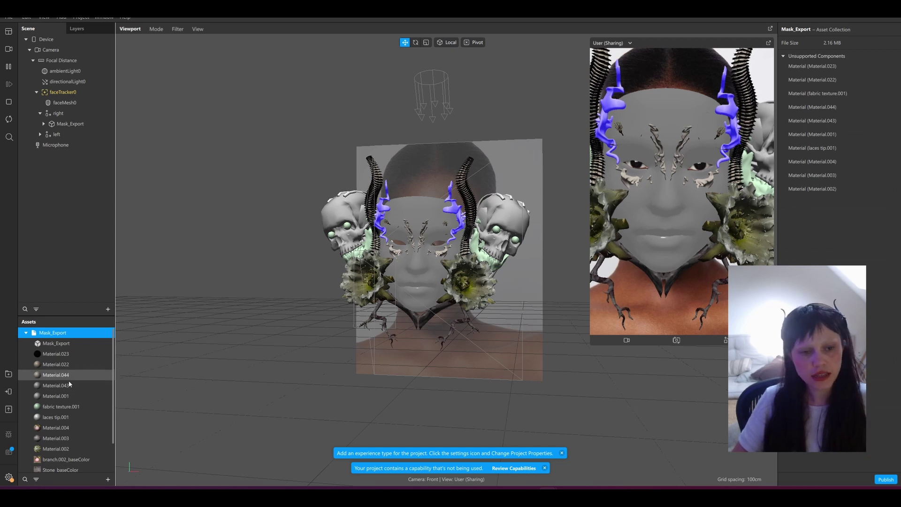
pyautogui.scroll(-3, 71, 384)
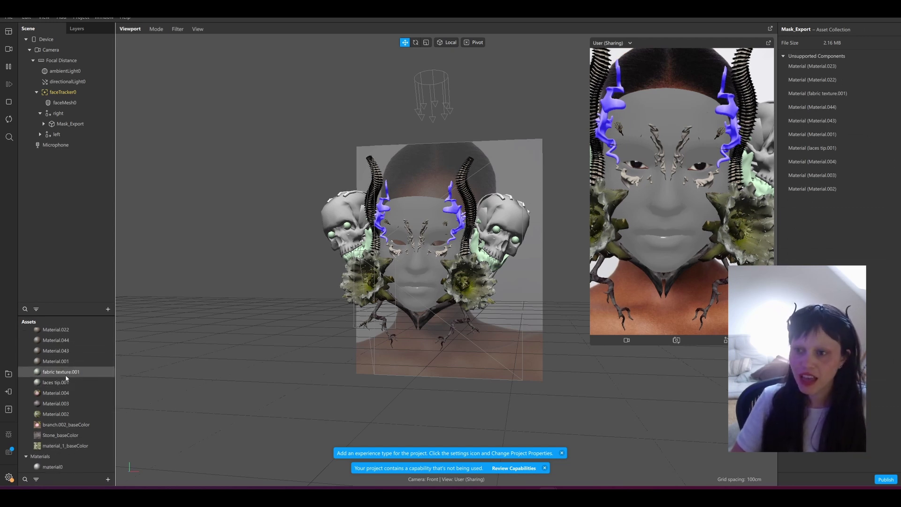
pyautogui.moveTo(480, 228); pyautogui.dragTo(493, 294, button='middle')
pyautogui.scroll(3, 491, 293)
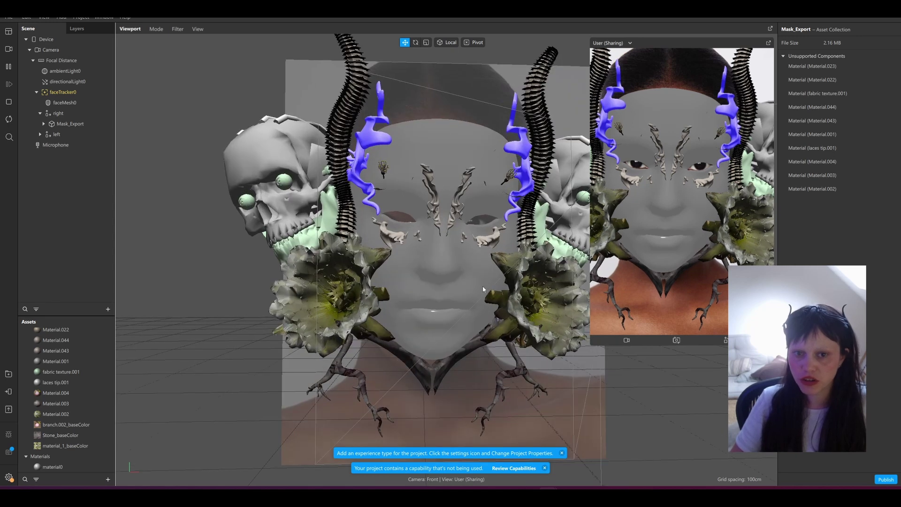
pyautogui.scroll(-2, 482, 289)
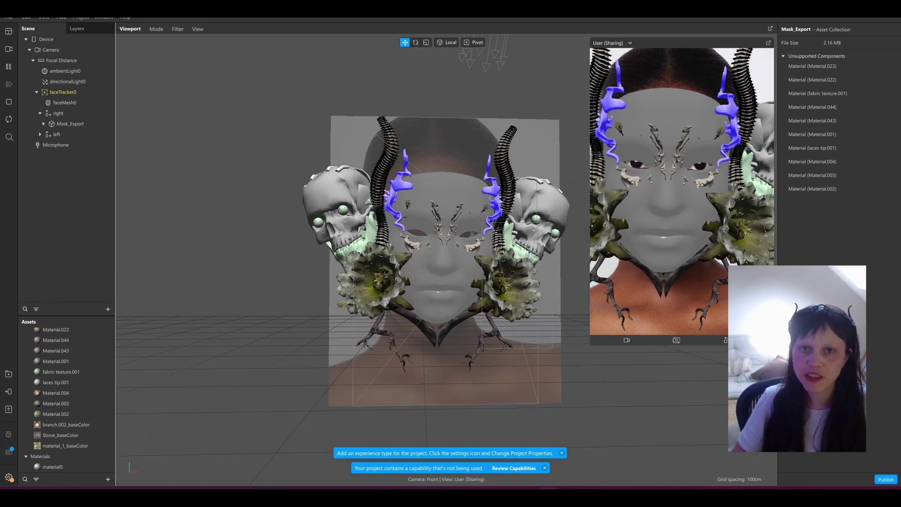